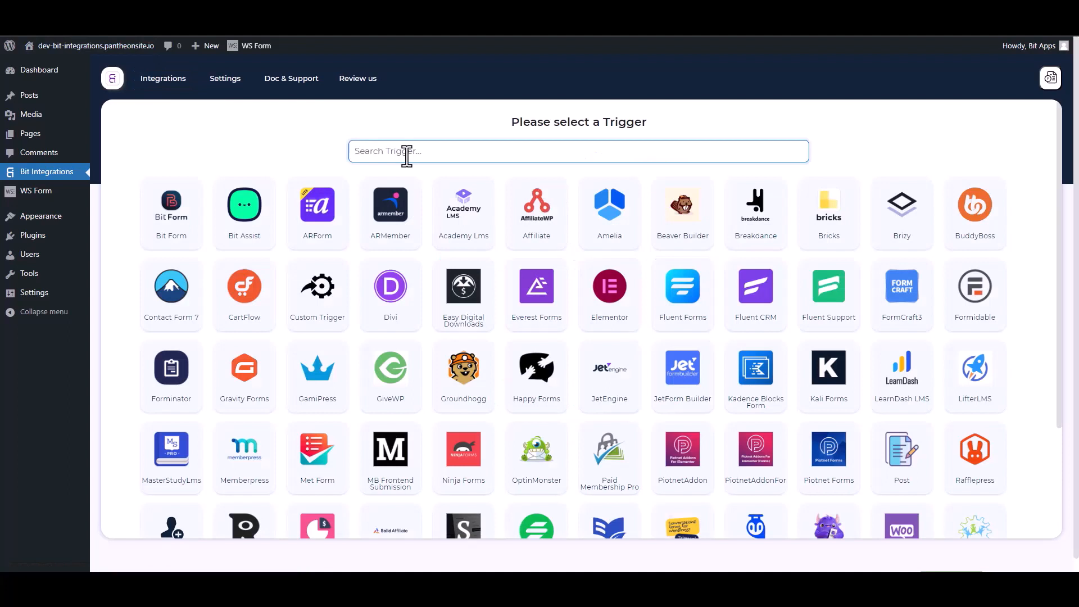
- Search the triggers for "ws" and select WSForm as the integration's trigger
text(ws)
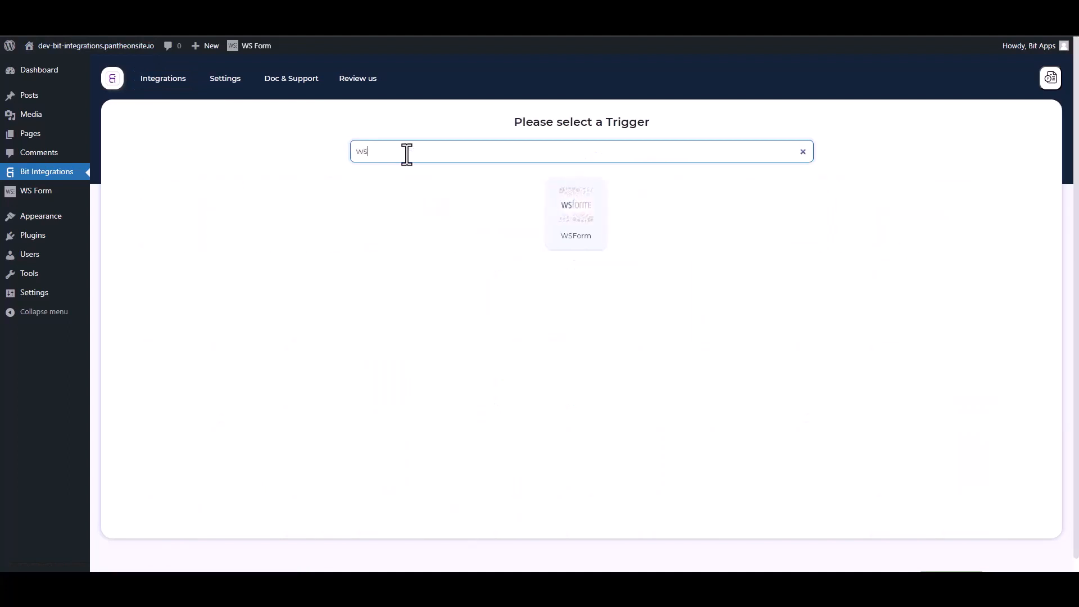
click(595, 206)
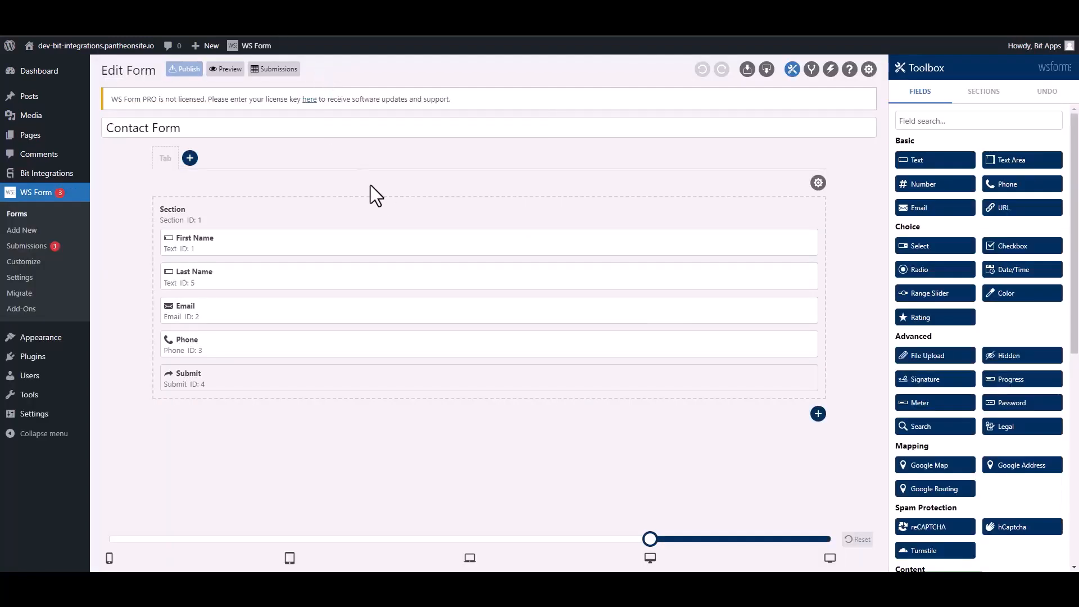
- Add an action named "Bit Integrations" to the Contact Form and set it to Run WordPress Hook
click(830, 70)
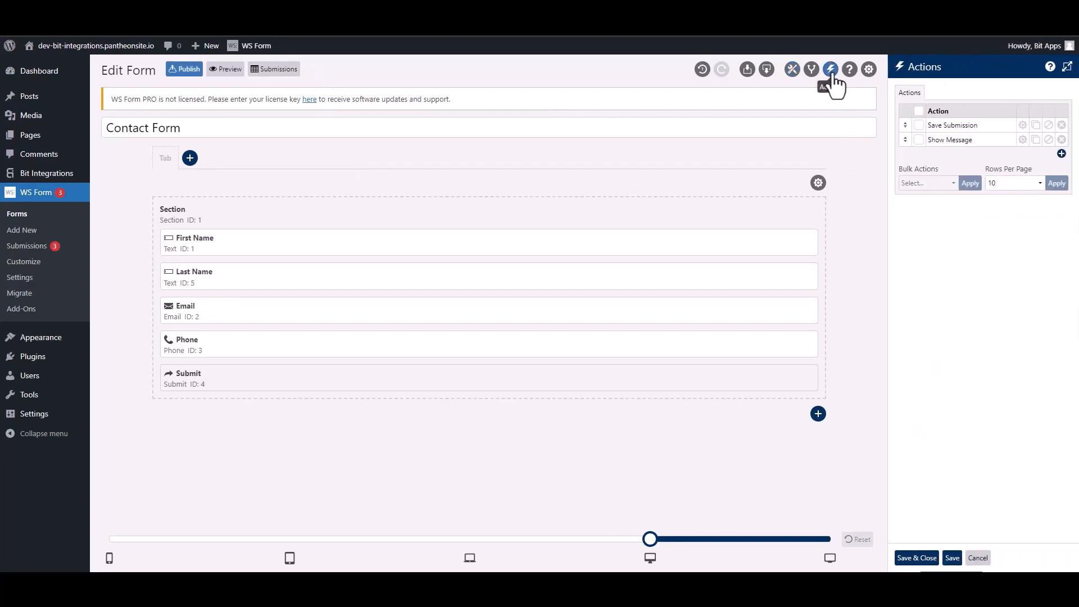
click(1060, 153)
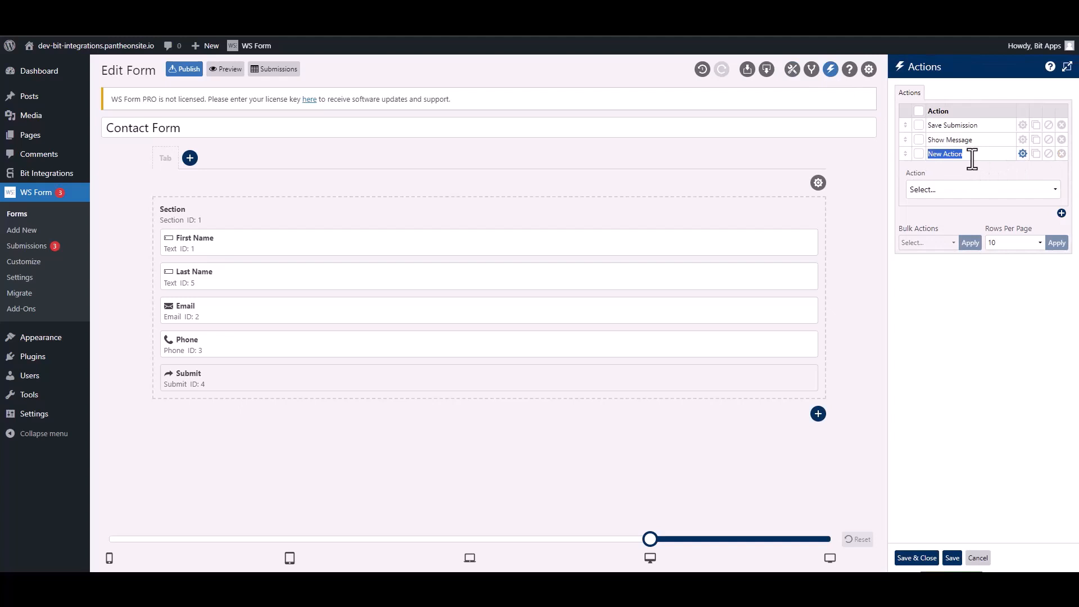
text(Bit Integrations)
click(969, 189)
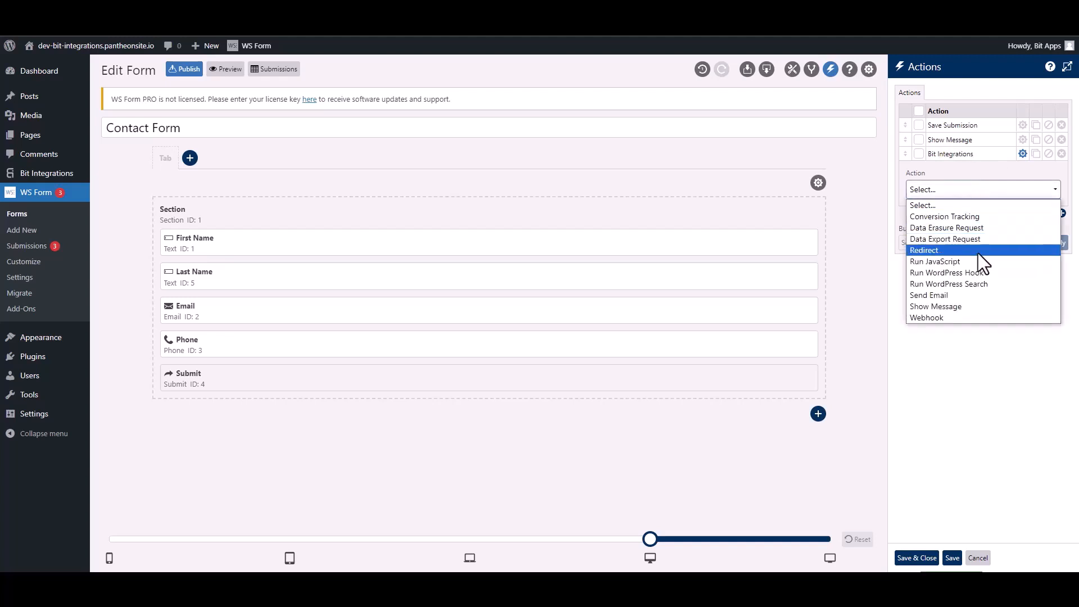
click(946, 274)
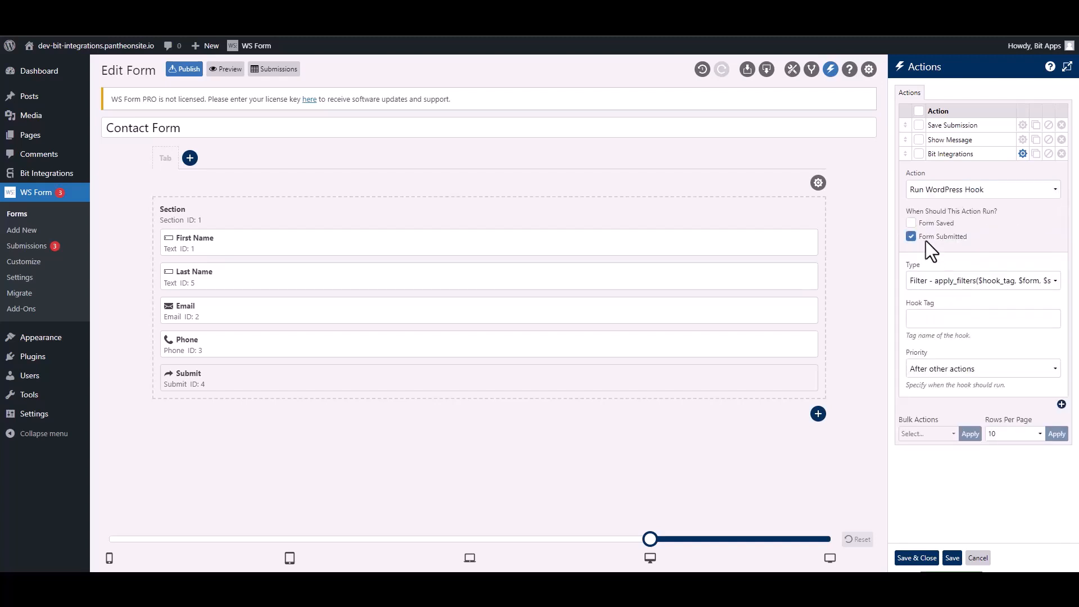
- Set the hook type to Action with the hook tag ws_form_action_for_bi from the setup note, and save and close the form's actions
click(942, 282)
click(935, 308)
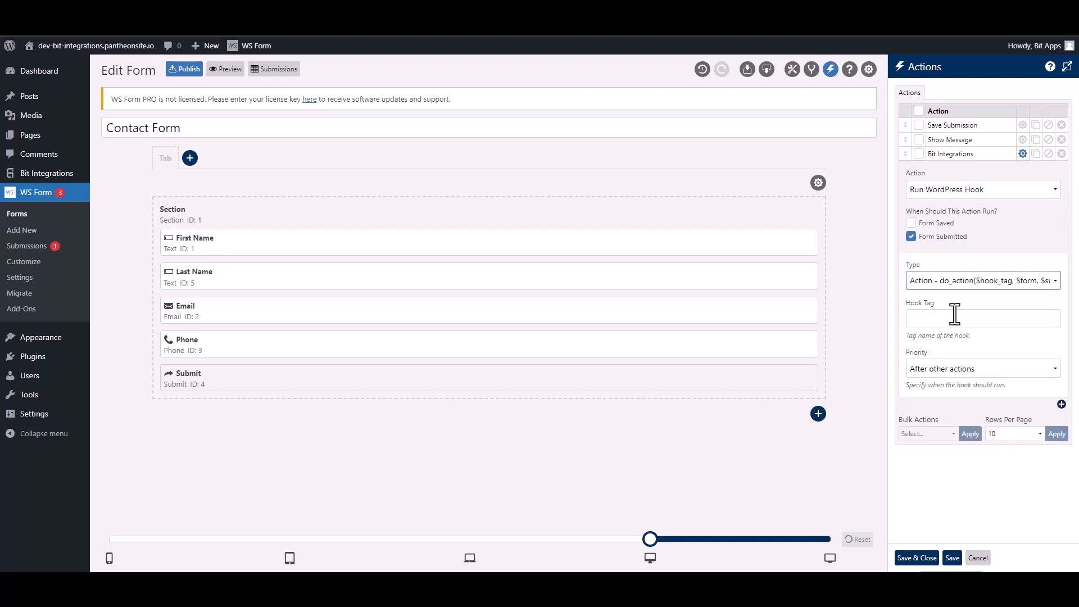
click(963, 319)
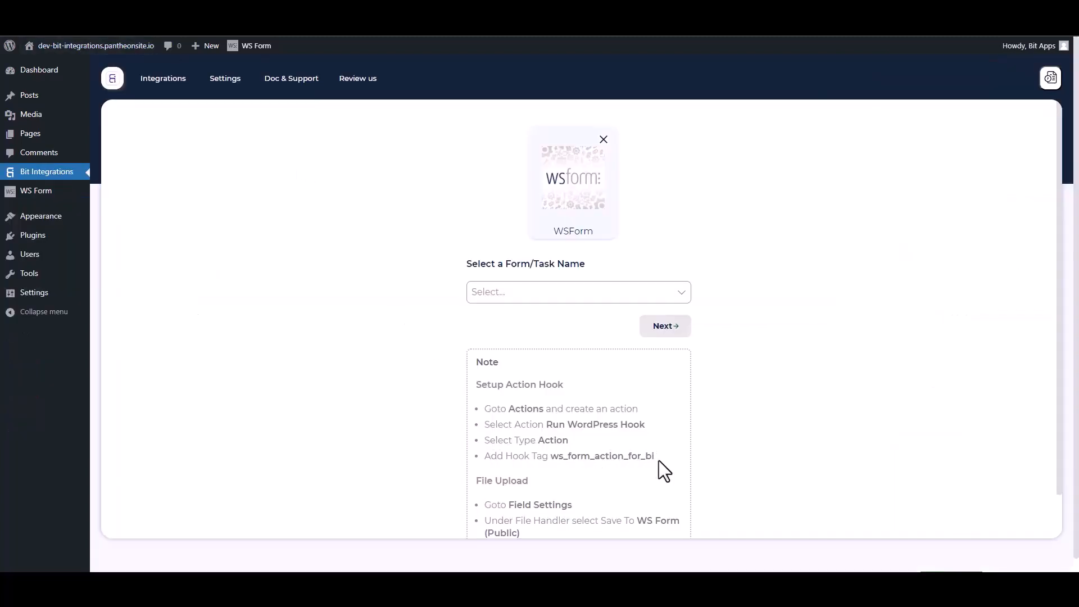
drag(658, 460, 555, 450)
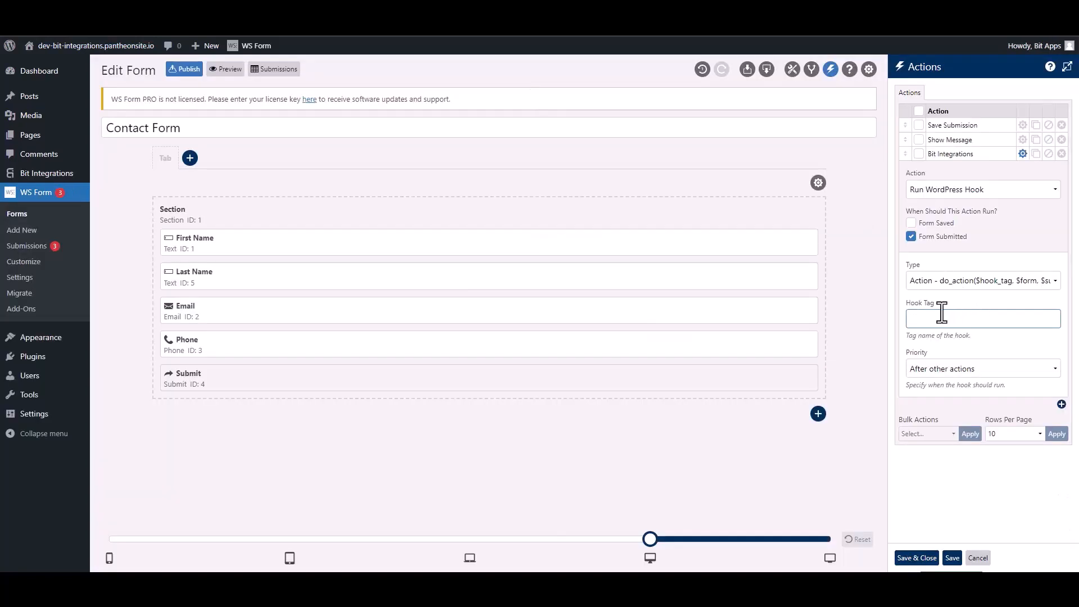
text(ws_form_action_for_bi)
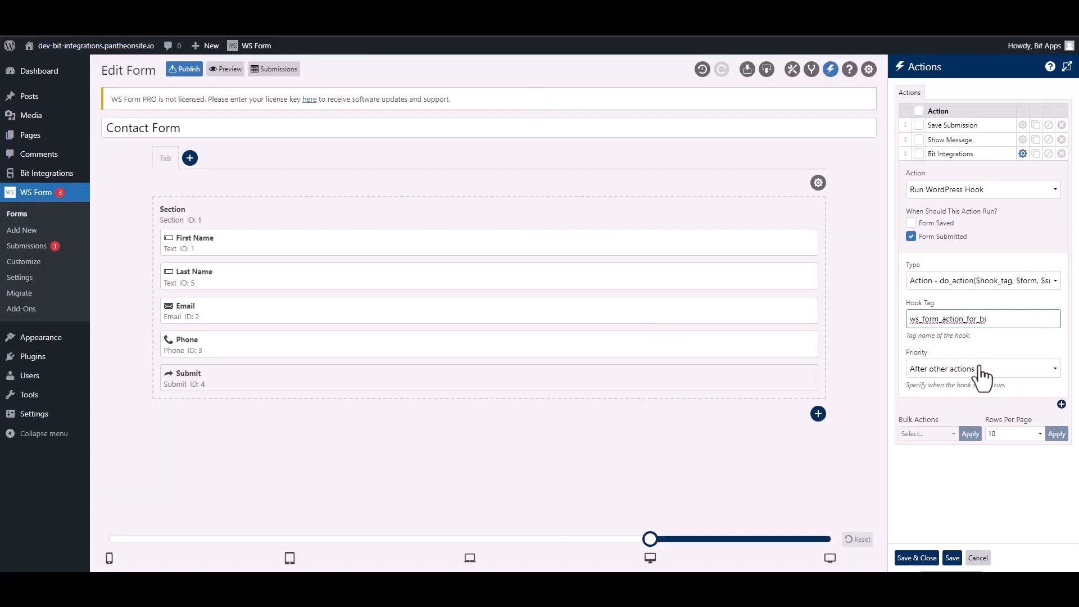
click(935, 558)
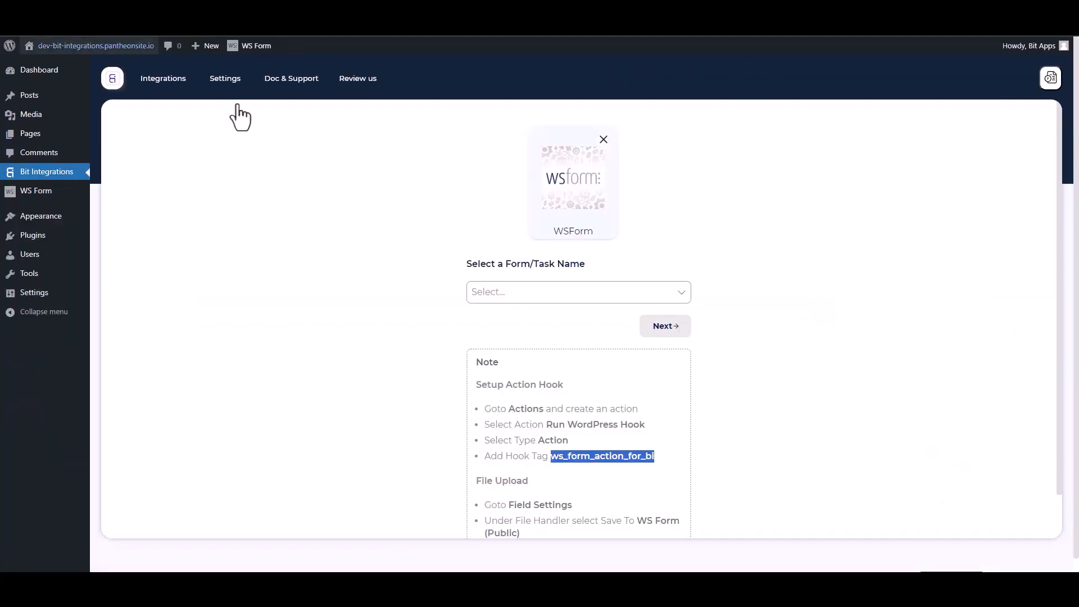
- Choose the form for the WSForm trigger in Bit Integrations and select Keap as the integration's action
click(508, 294)
click(522, 318)
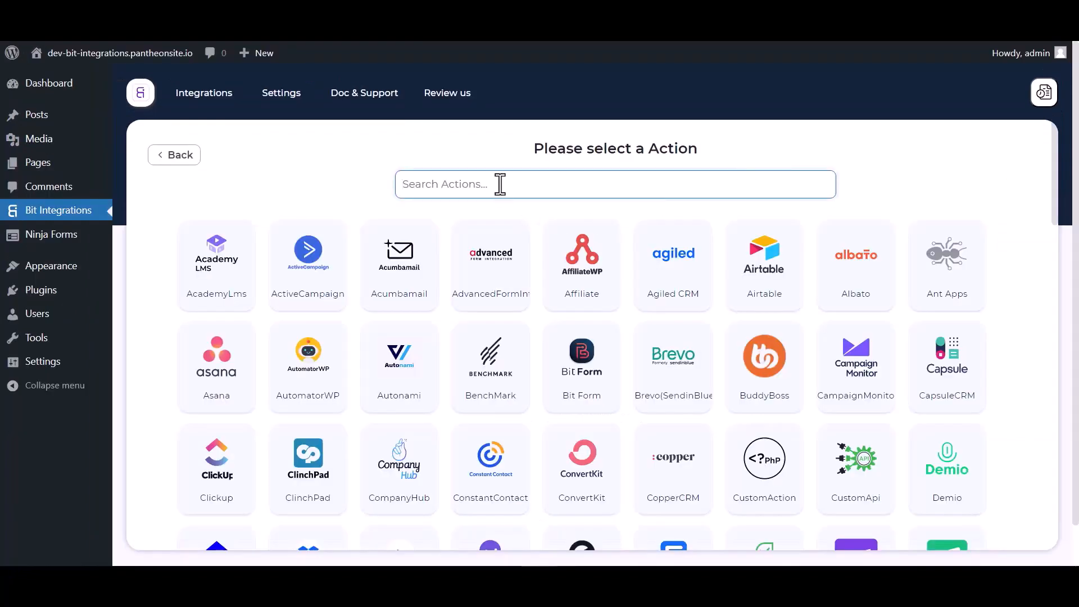
text(keap)
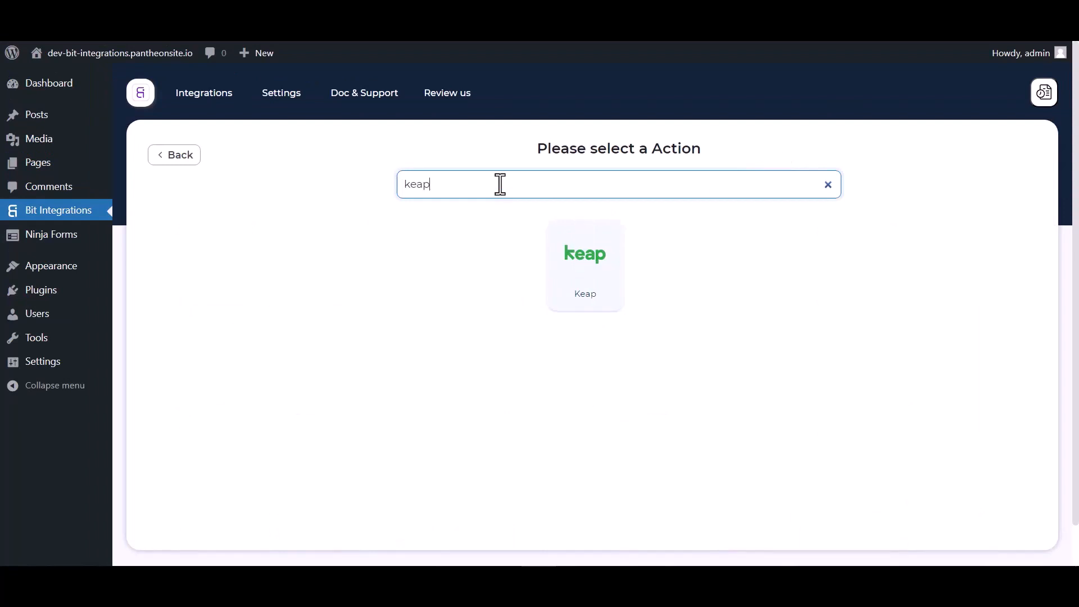
click(584, 270)
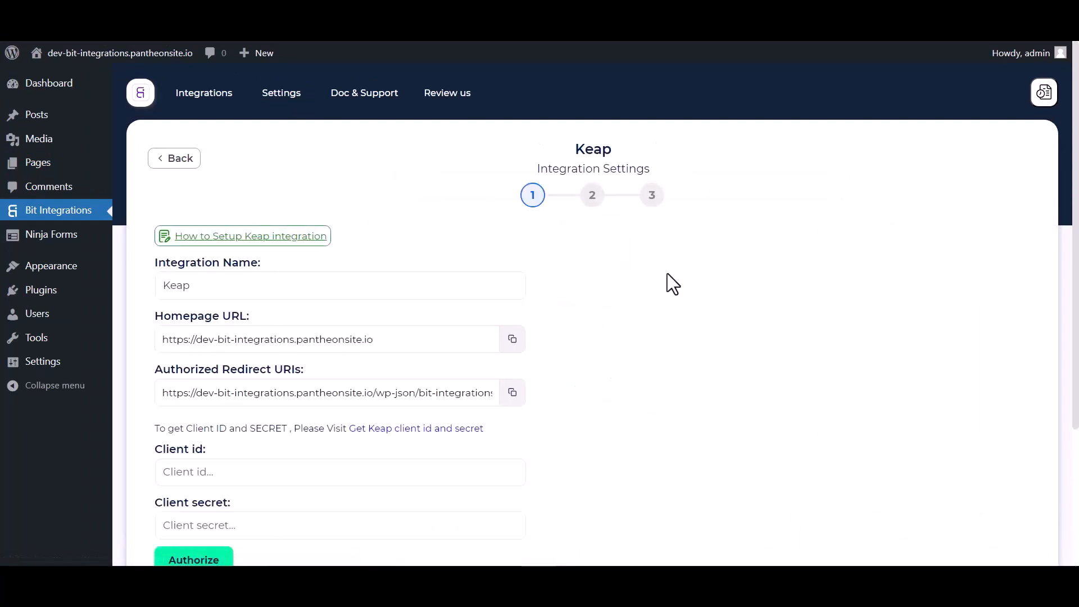
- Go to Keap's developer site and create an app named "Bit Integrations" with the Keap 150k API enabled
scroll(667, 279, down, 3)
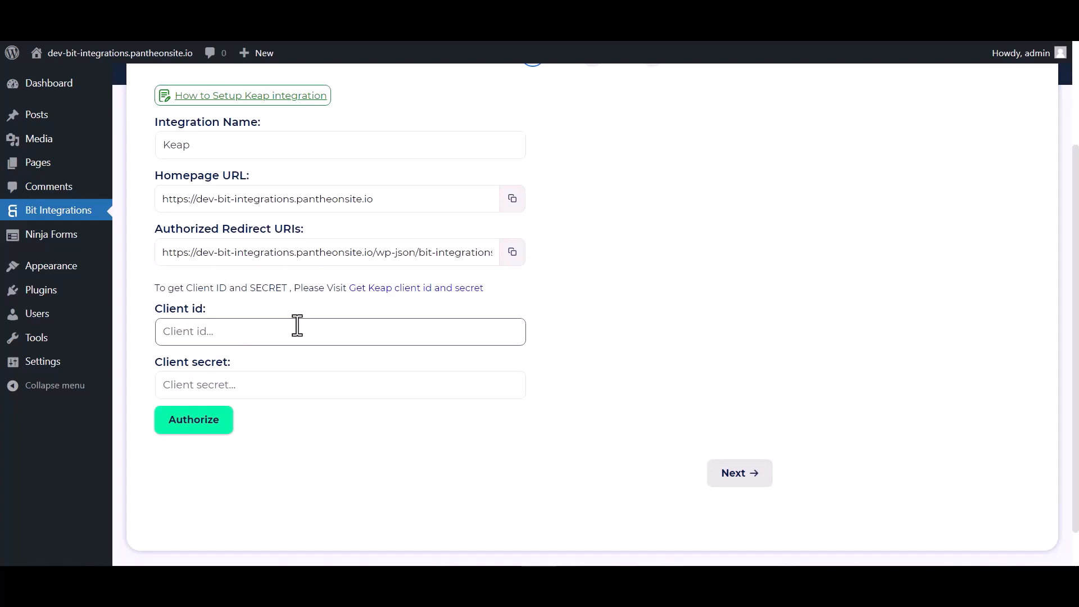
click(419, 292)
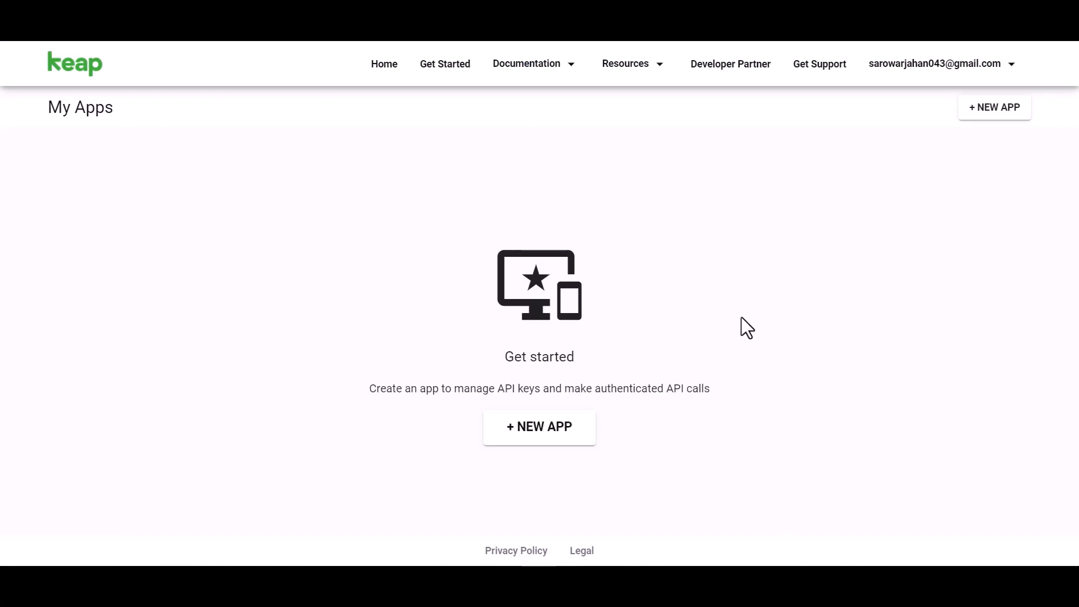
click(551, 443)
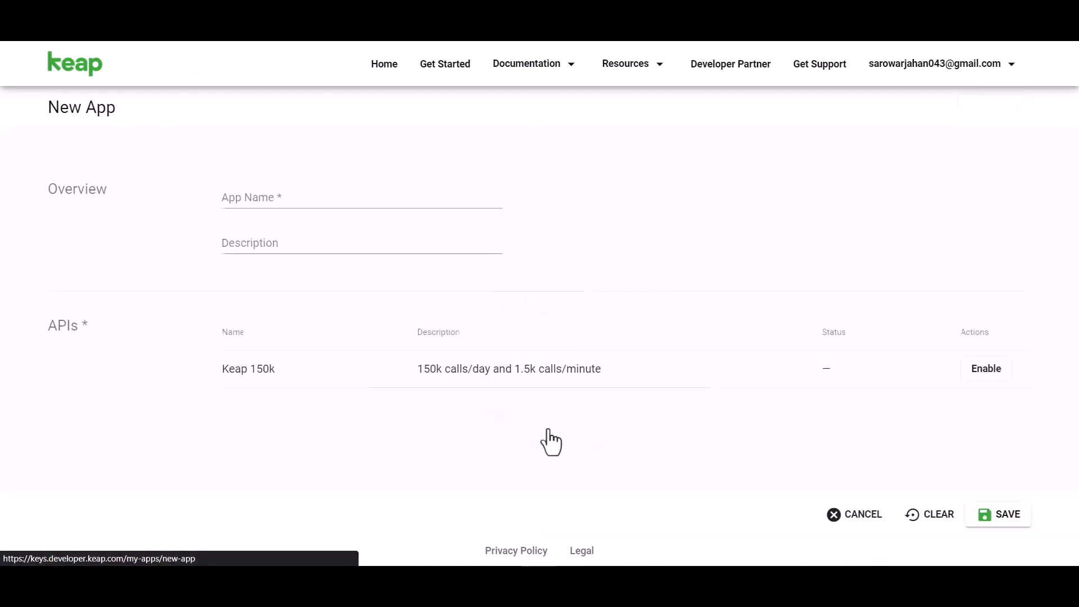
click(279, 199)
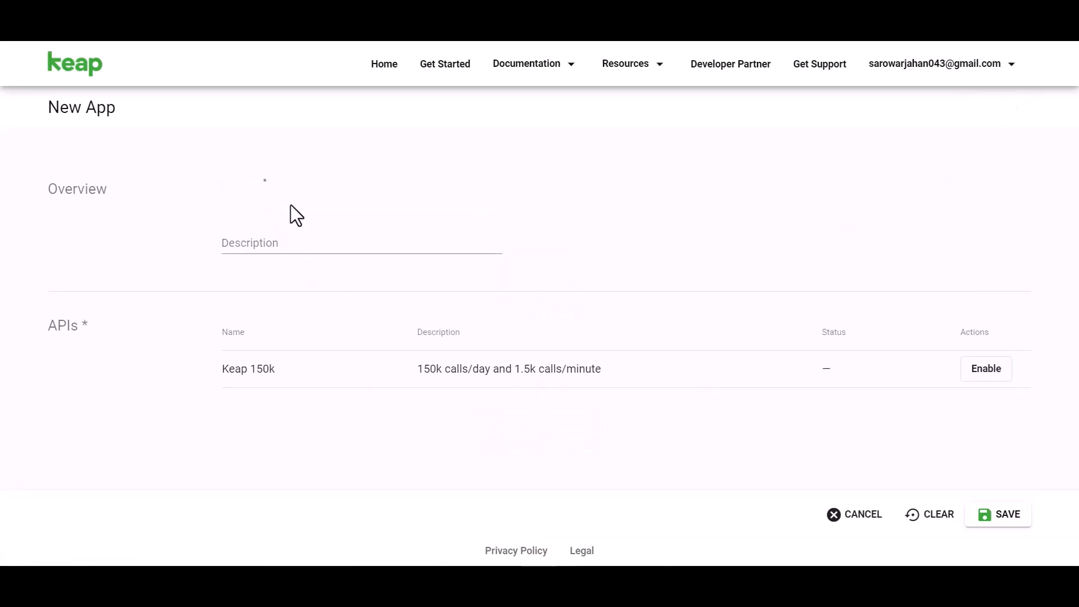
text(Bit Integrations)
click(975, 369)
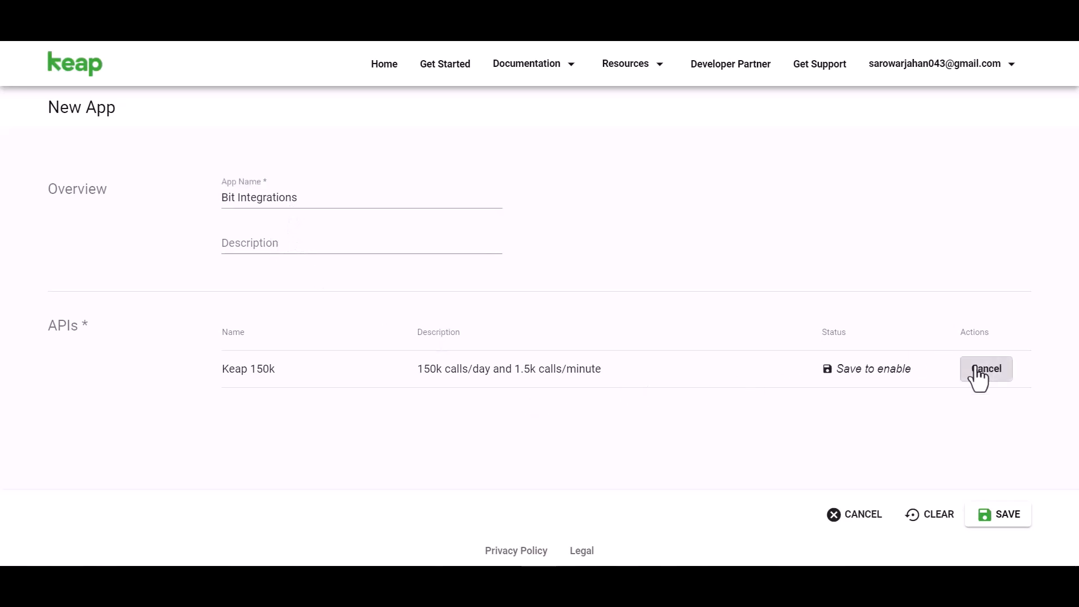
click(1001, 514)
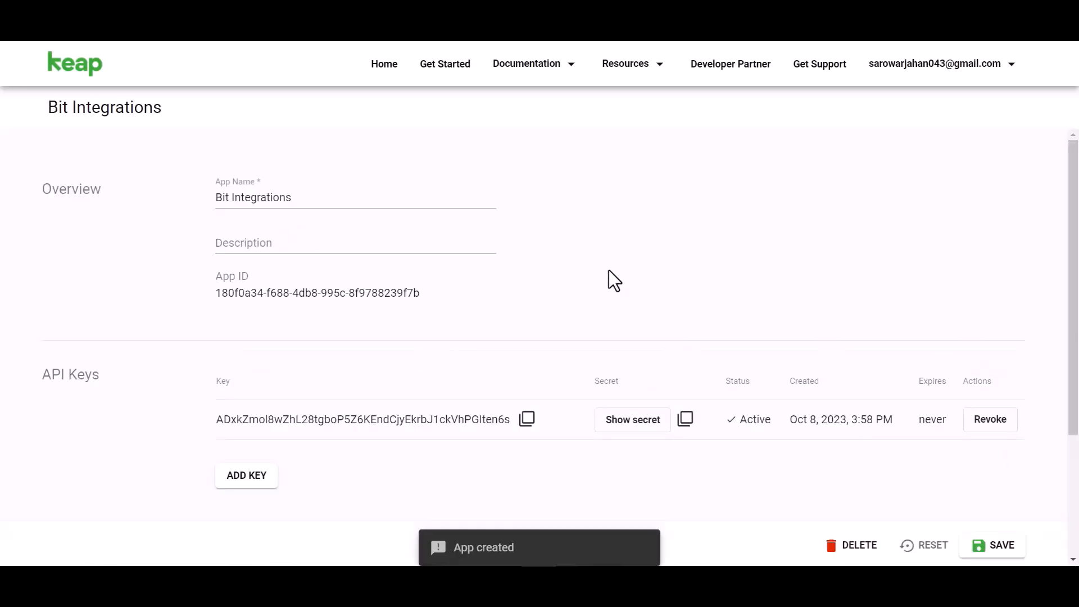
- Copy the Keap app's API key and secret into the integration's Client id and Client secret fields
scroll(608, 270, down, 3)
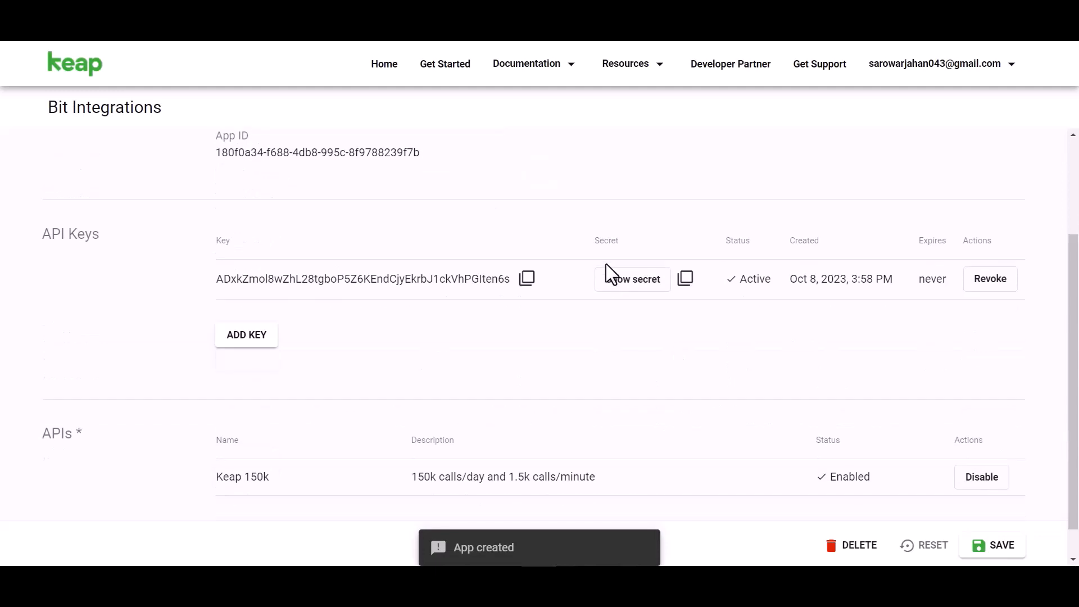
click(622, 287)
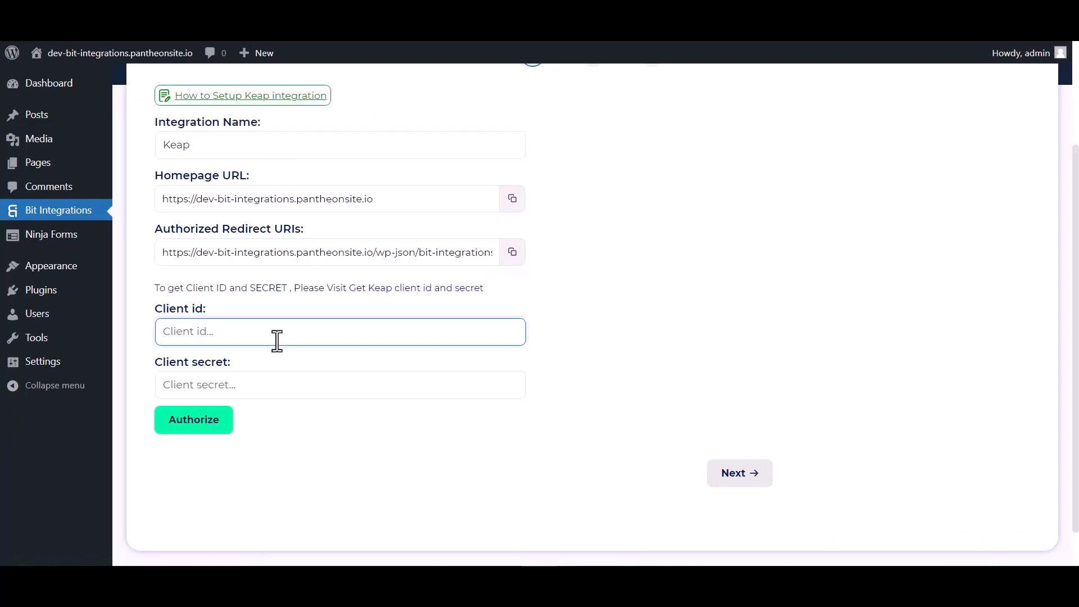
key(ctrl+v)
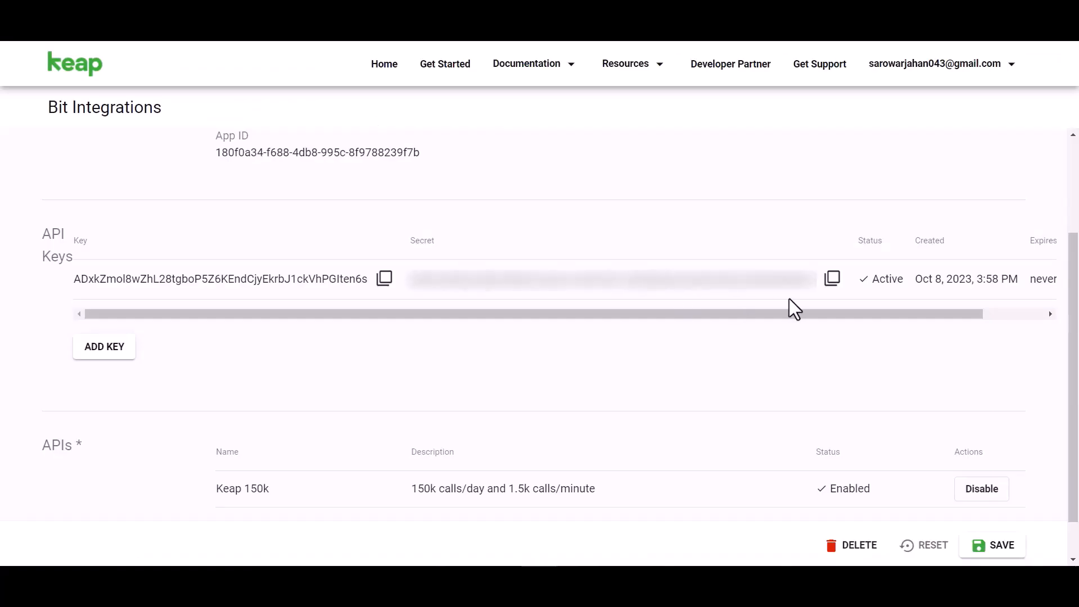
click(832, 278)
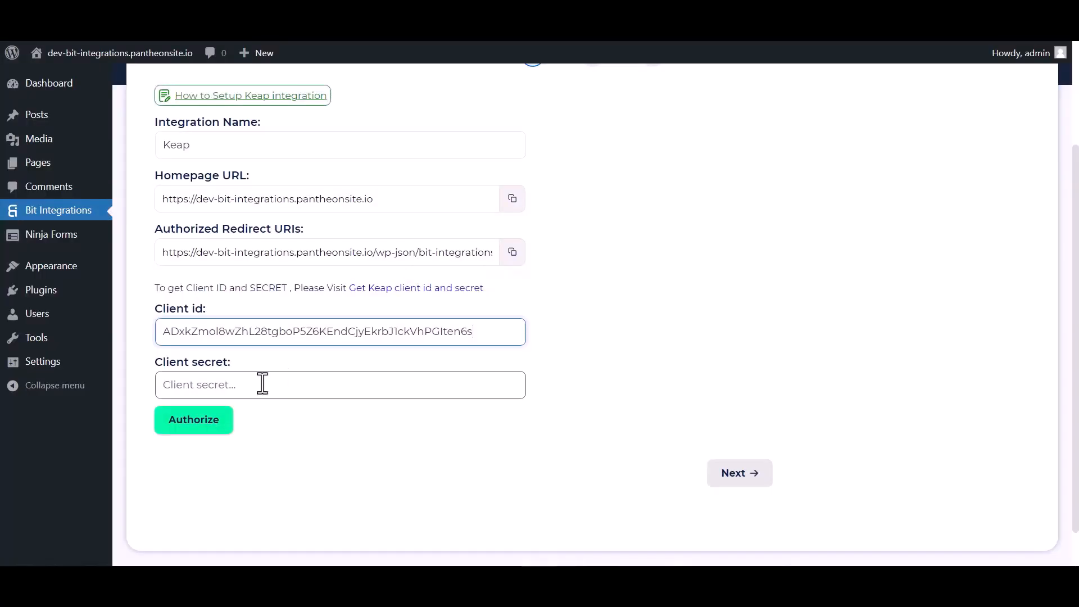
click(262, 383)
key(ctrl+v)
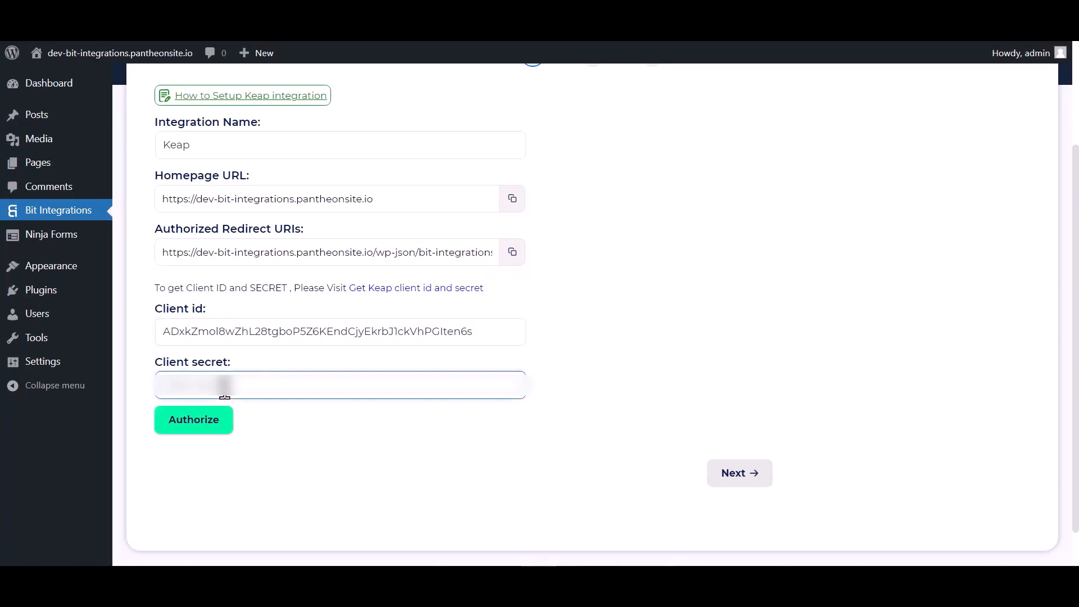
- Authorize the Keap connection, allow Bit Integrations access to the Keap application, and continue to field mapping
click(219, 426)
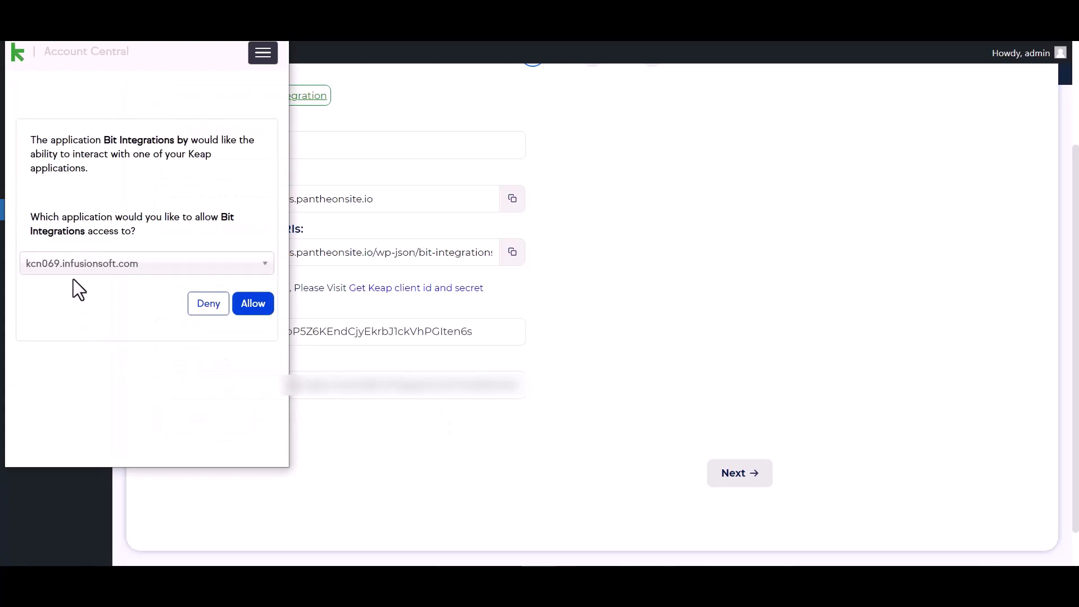
click(253, 304)
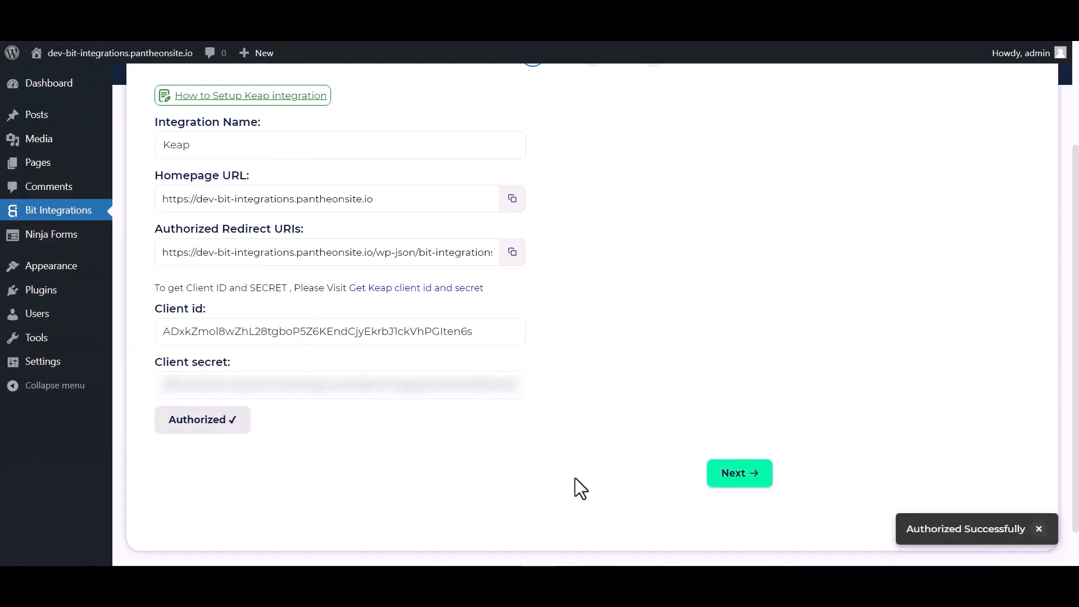
click(745, 475)
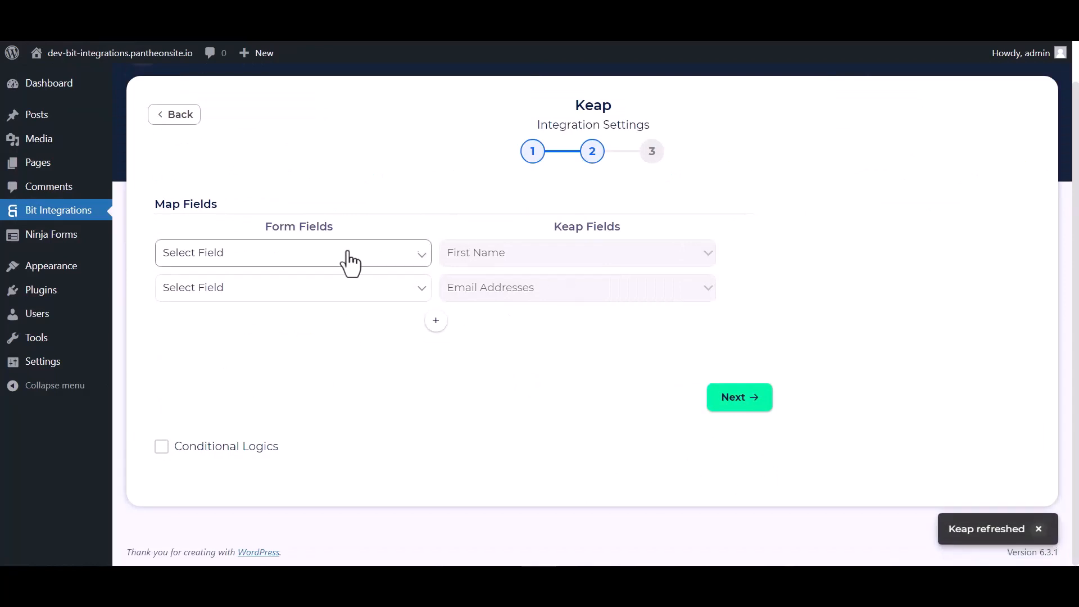
- Map the form's First Name field to Keap's First Name and the Email field to Email Addresses
click(284, 258)
click(214, 299)
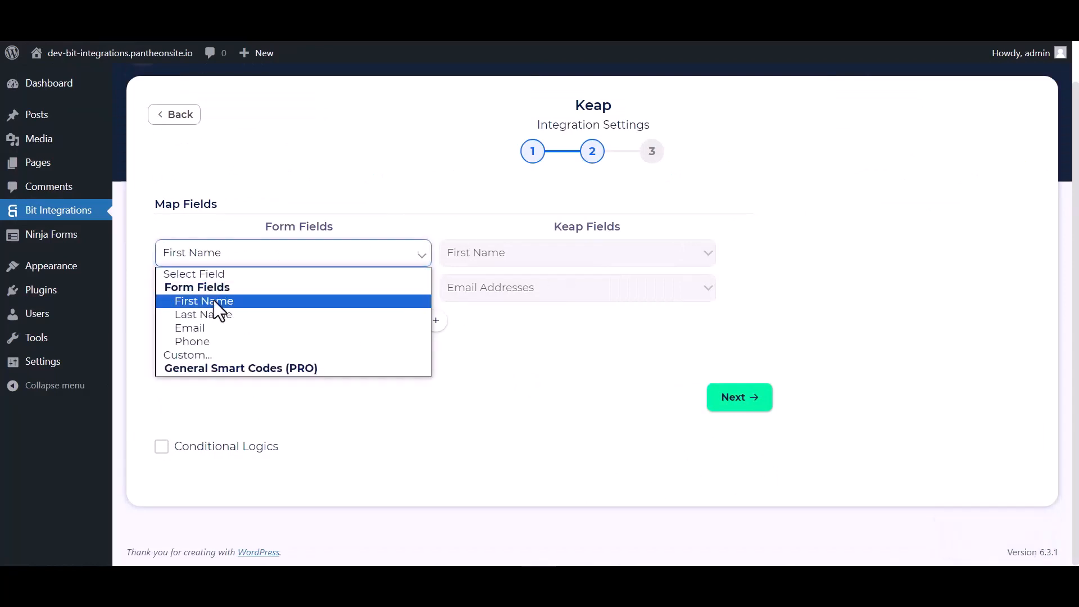
click(359, 290)
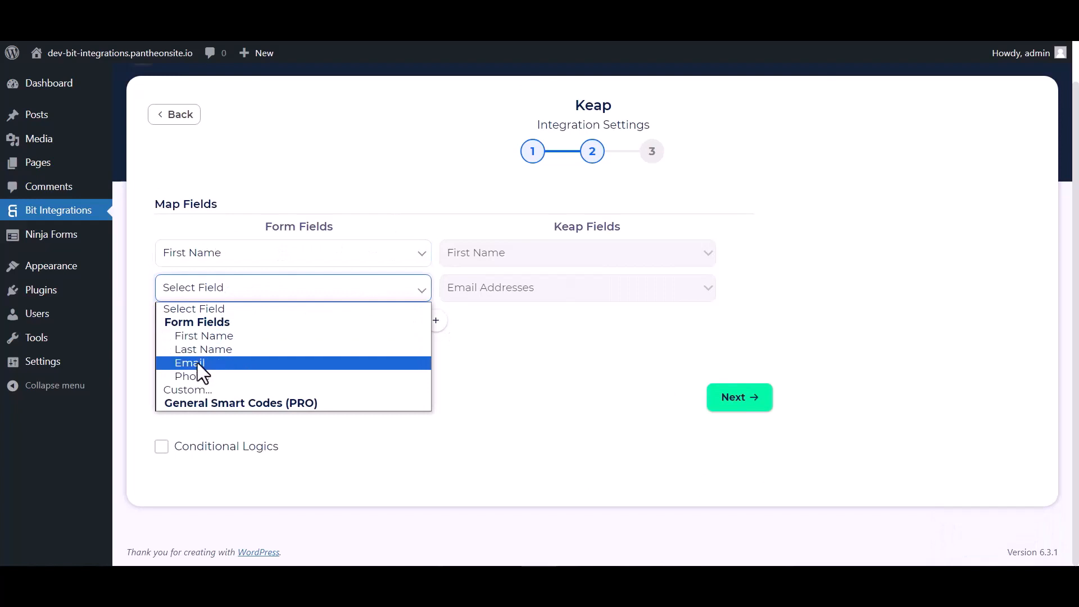
click(200, 362)
- Add a mapping row that links the form's Last Name field to Keap's Last Name
click(436, 320)
click(481, 327)
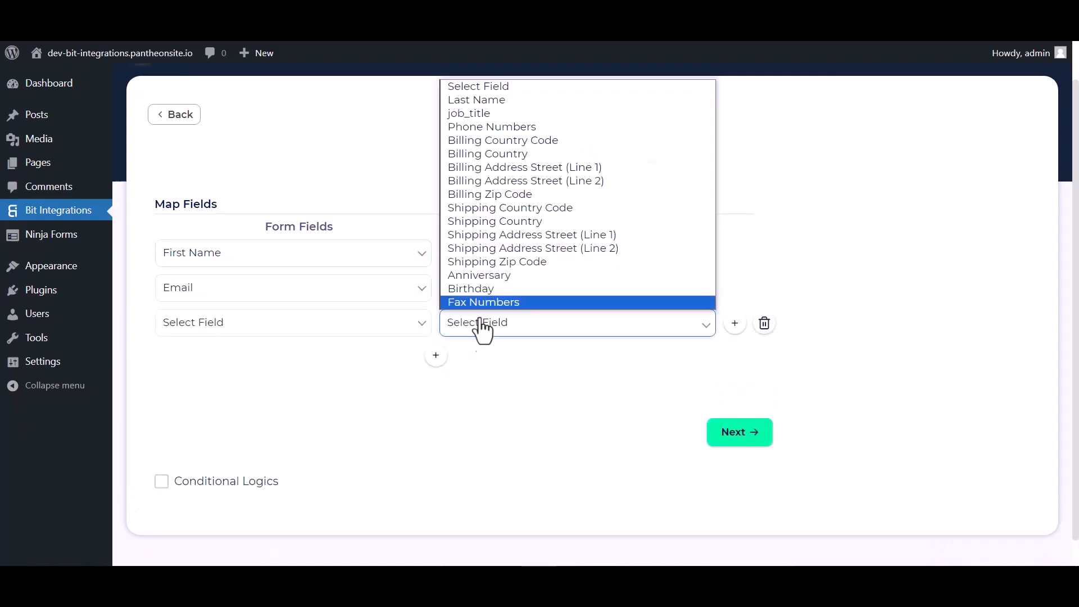
click(484, 100)
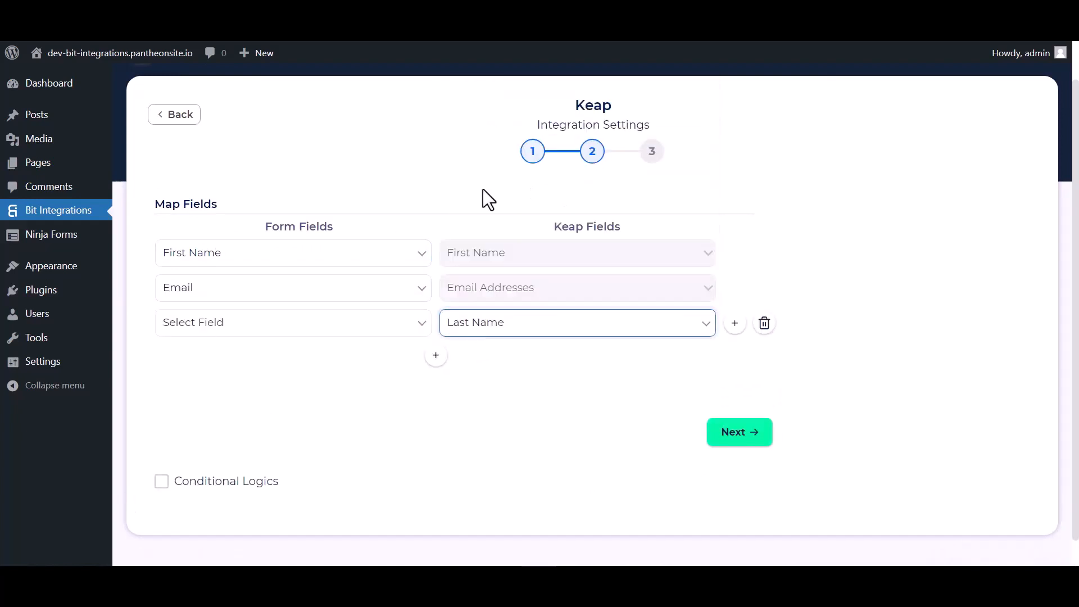
click(371, 330)
click(198, 386)
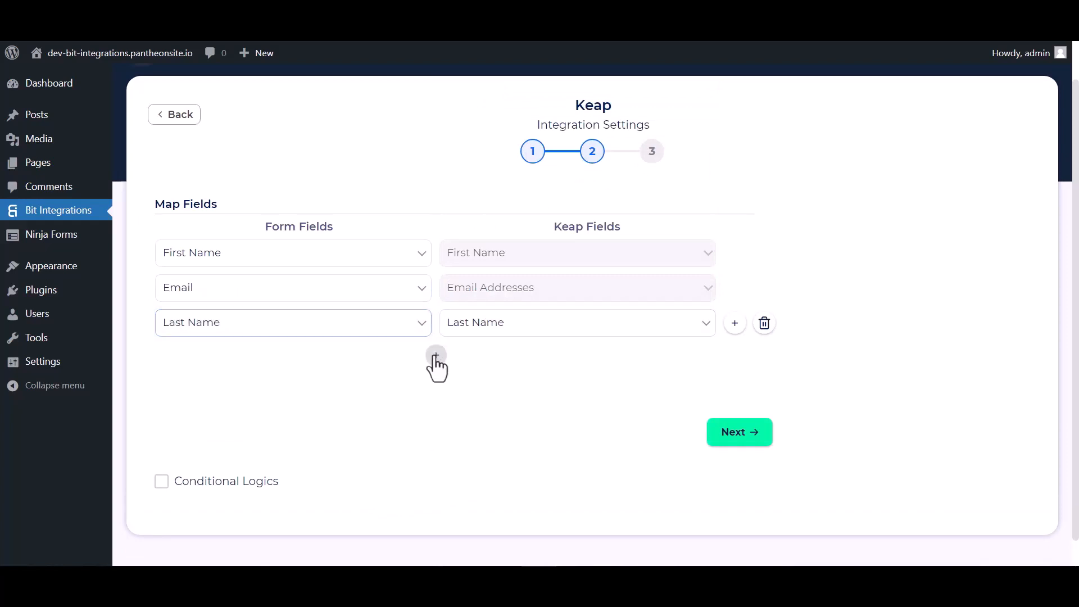
- Add another mapping row that links the form's Phone field to Keap's Phone Numbers
click(436, 355)
click(472, 360)
click(475, 163)
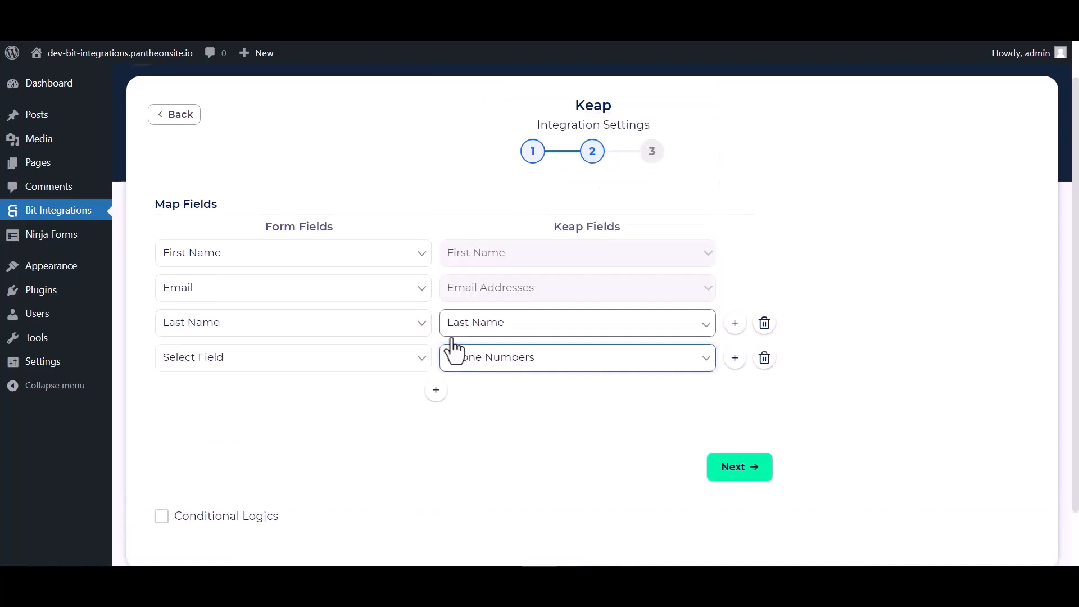
click(389, 367)
click(194, 445)
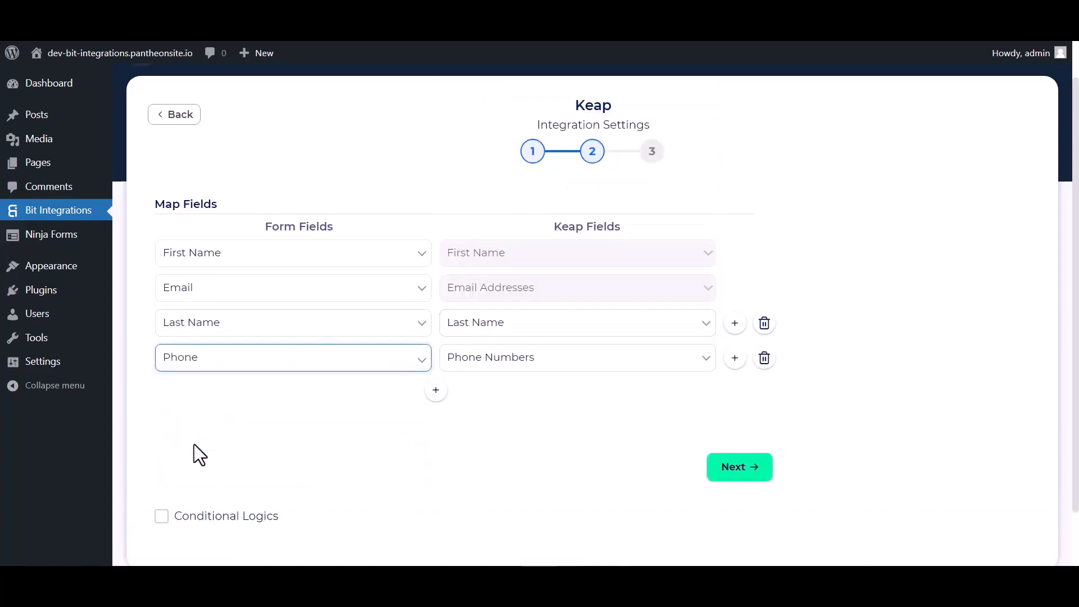
scroll(394, 433, down, 1)
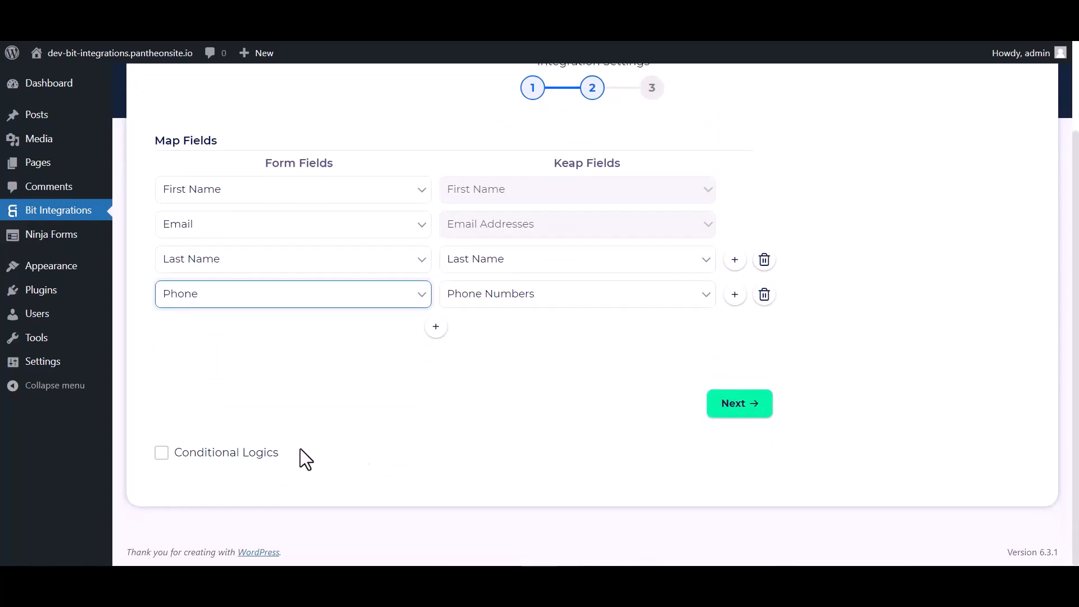
click(160, 455)
scroll(450, 416, down, 2)
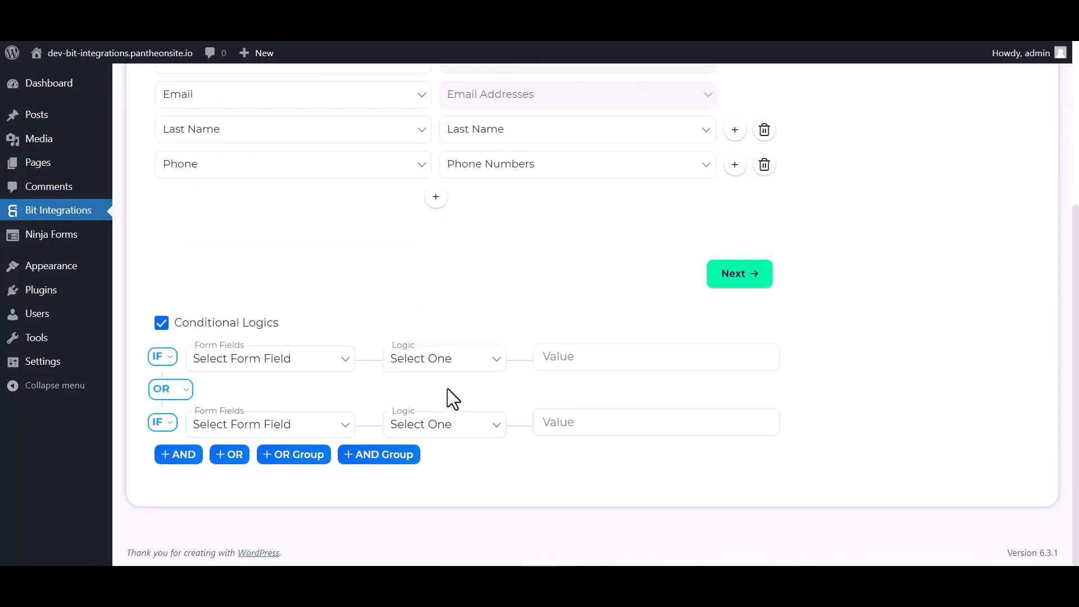
click(163, 325)
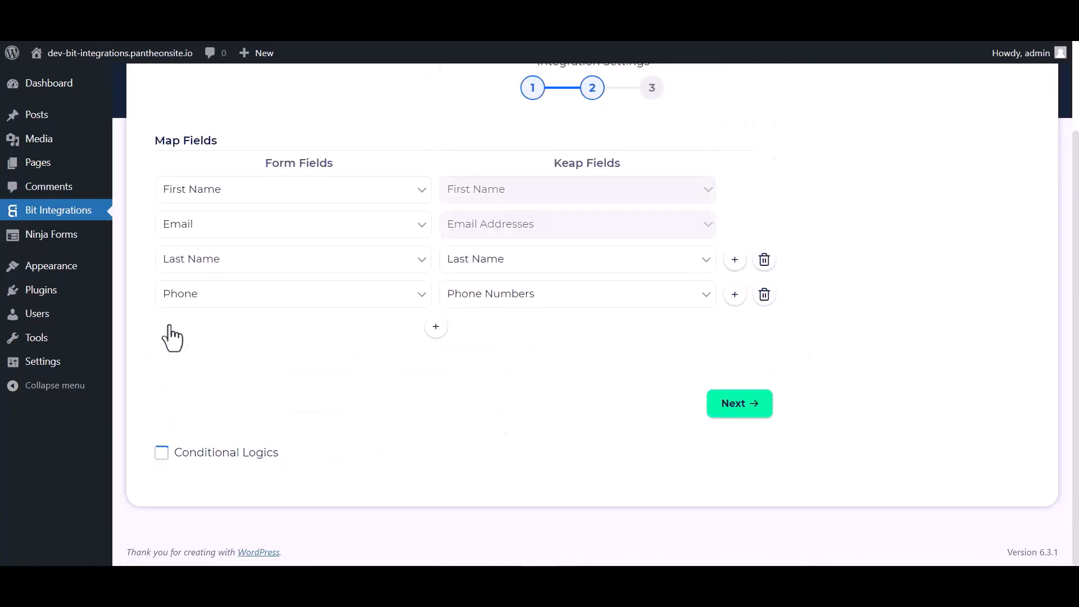
- Proceed from the field mapping without conditional logic, and finish and save the Keap integration
click(740, 407)
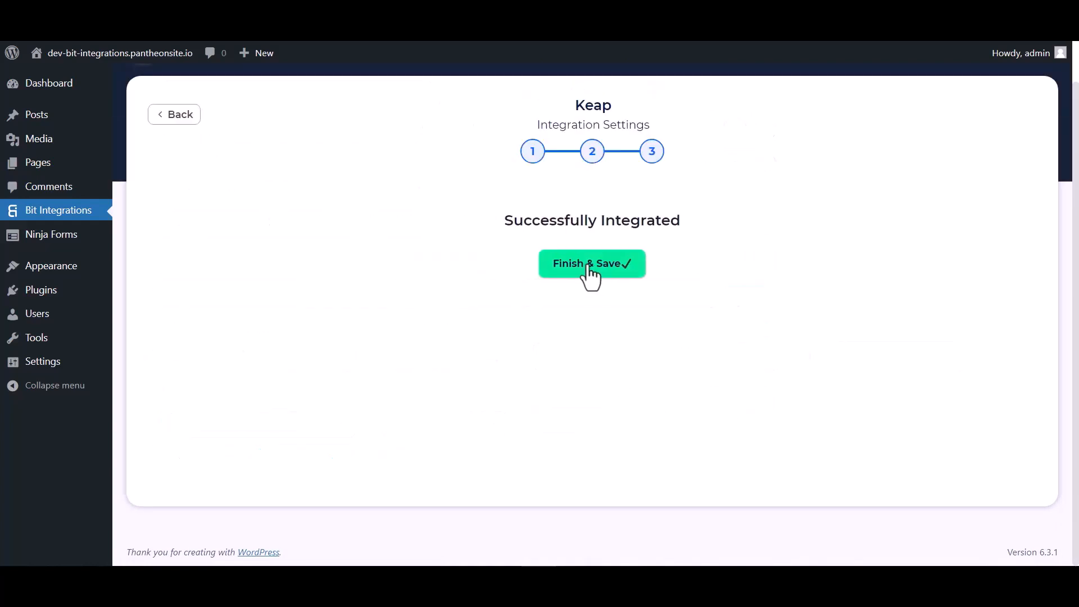
click(590, 264)
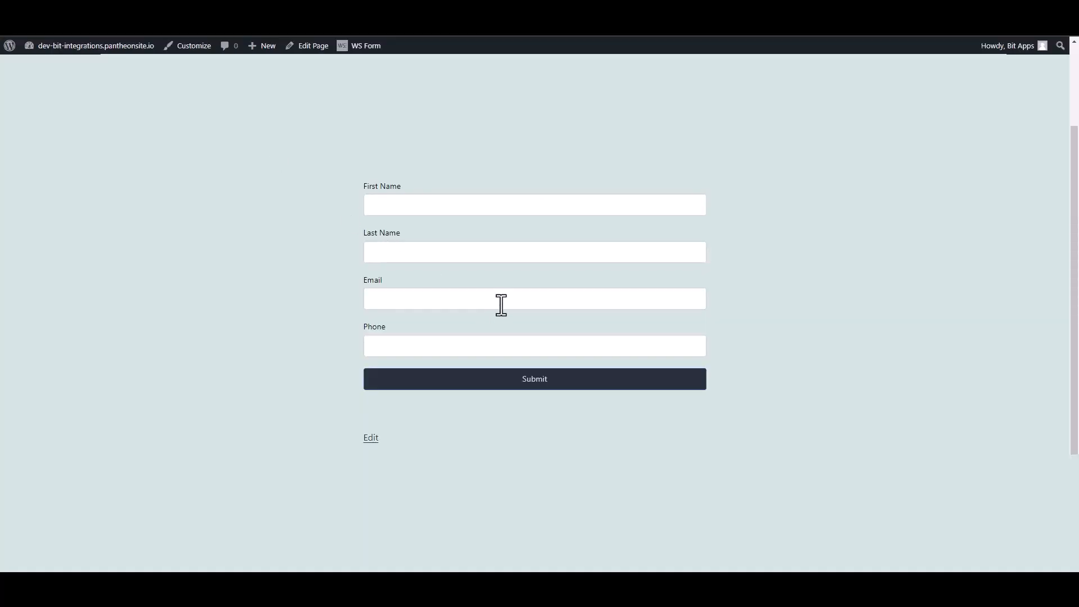
- On the published contact form page, fill in Bit as the first name and Integrations as the last name
click(397, 203)
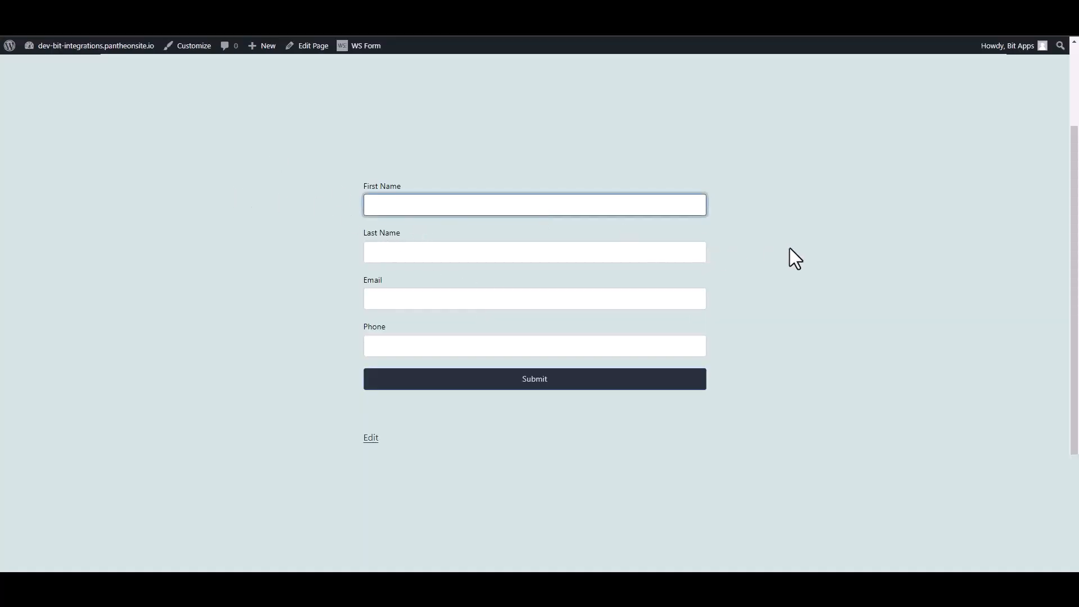
text(Bit)
key(Tab)
text(In)
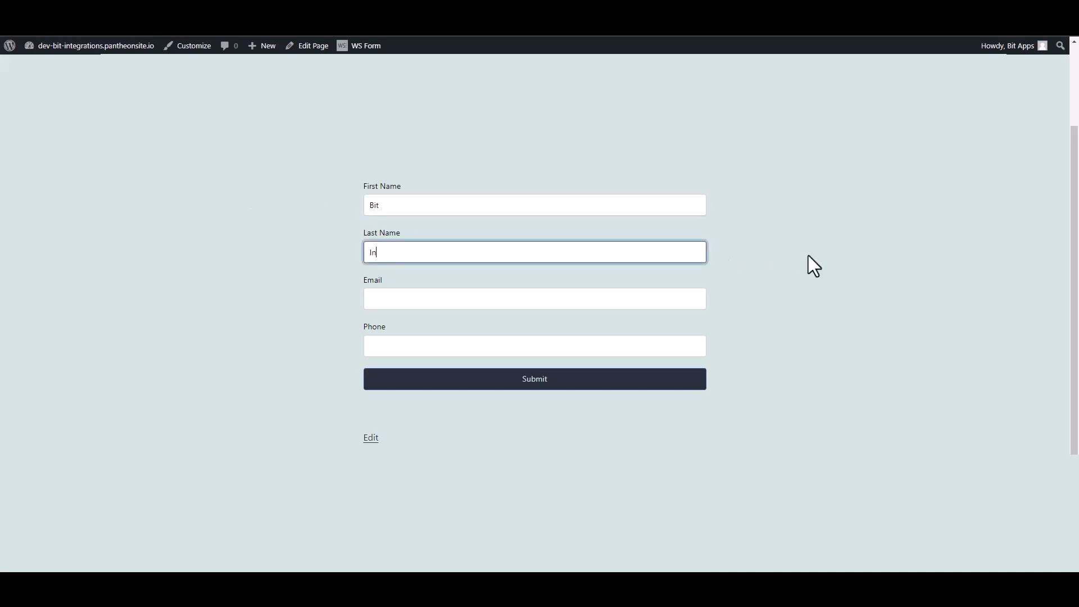
text(tegrations)
- Fill in the contact's email address and phone number, and submit the form
click(686, 295)
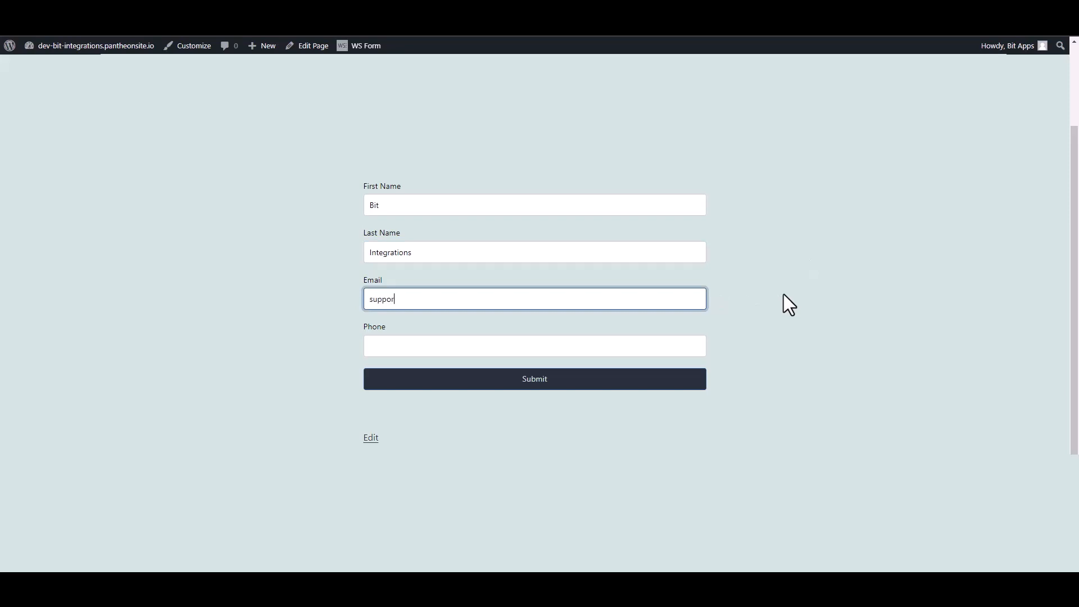
click(693, 348)
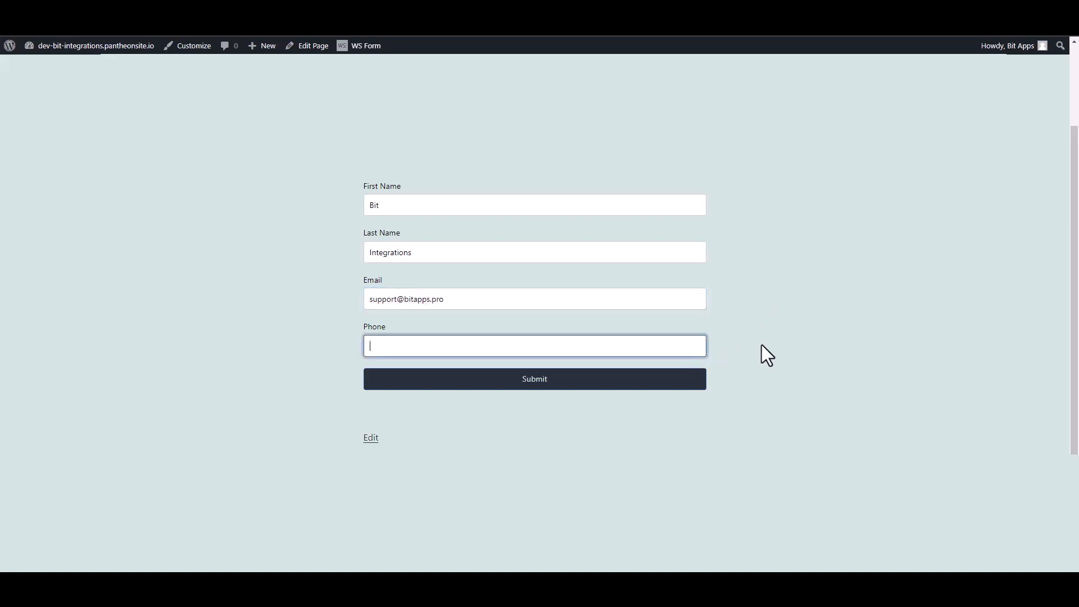
text(444555666)
click(690, 381)
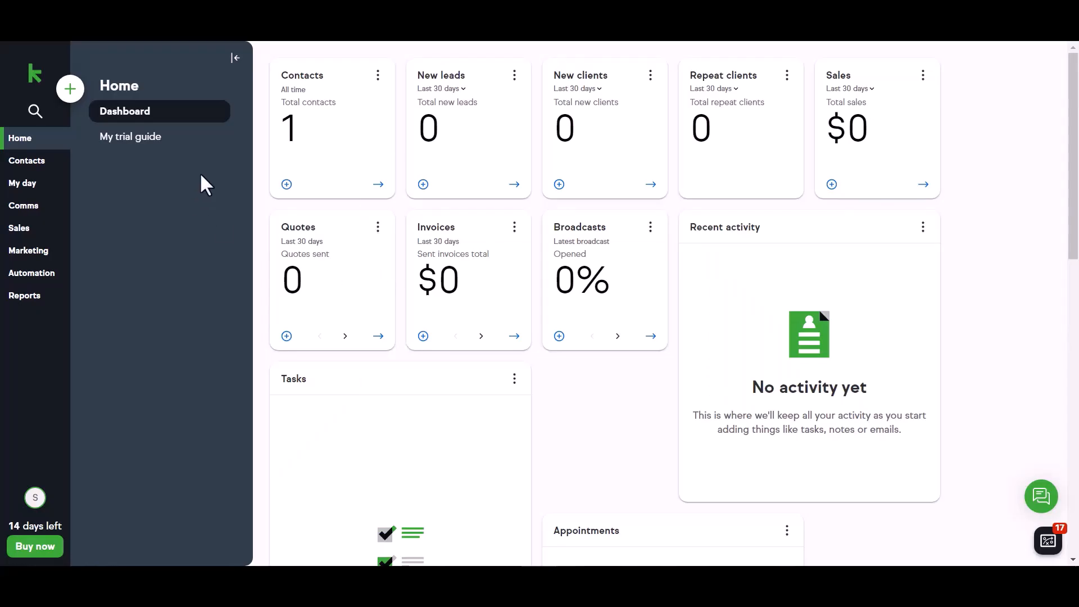
- Switch to Keap and open the Bit contact in the People list to check the submitted details
click(48, 168)
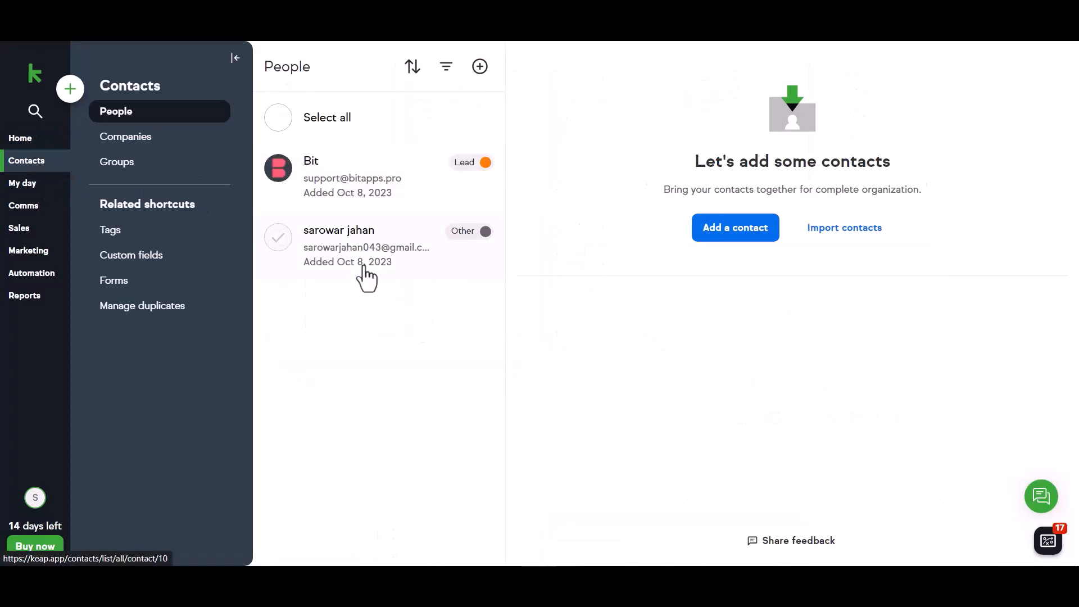
click(330, 180)
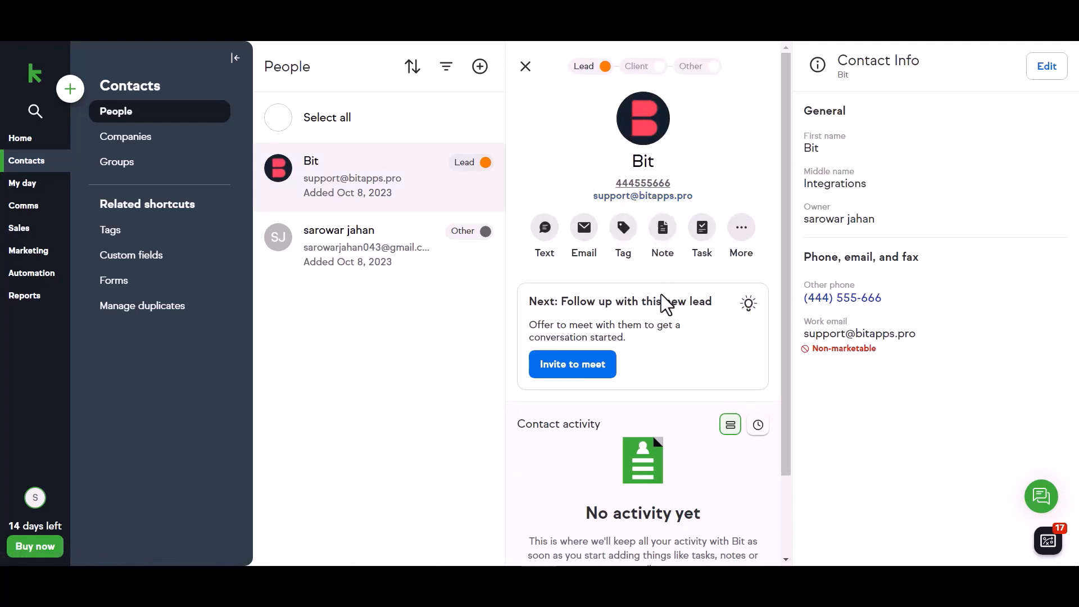
scroll(666, 304, down, 2)
scroll(646, 293, up, 1)
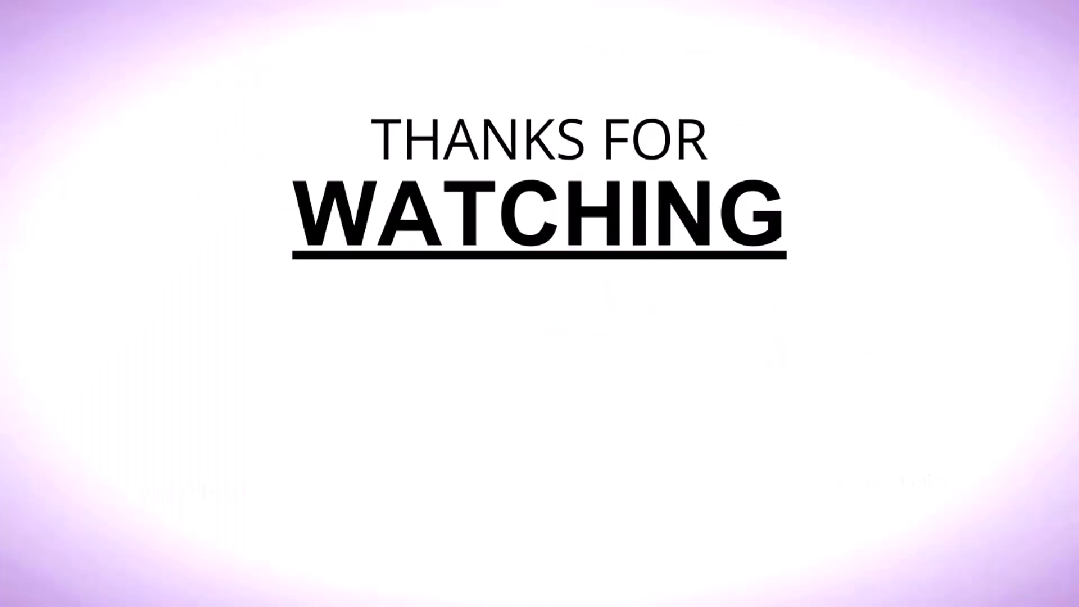